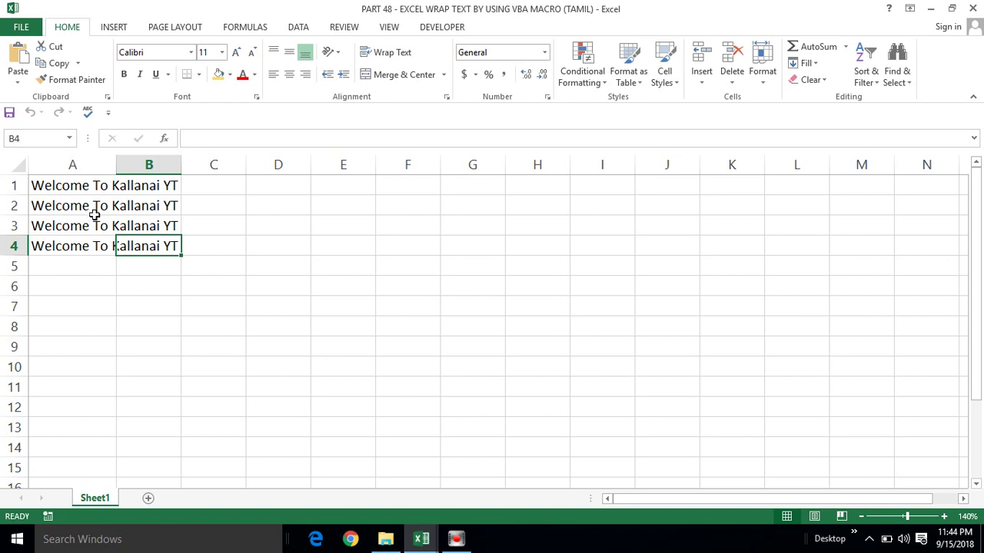
Select cells A1 to A4, then check A1's text and cancel without changes
left_click(50, 186)
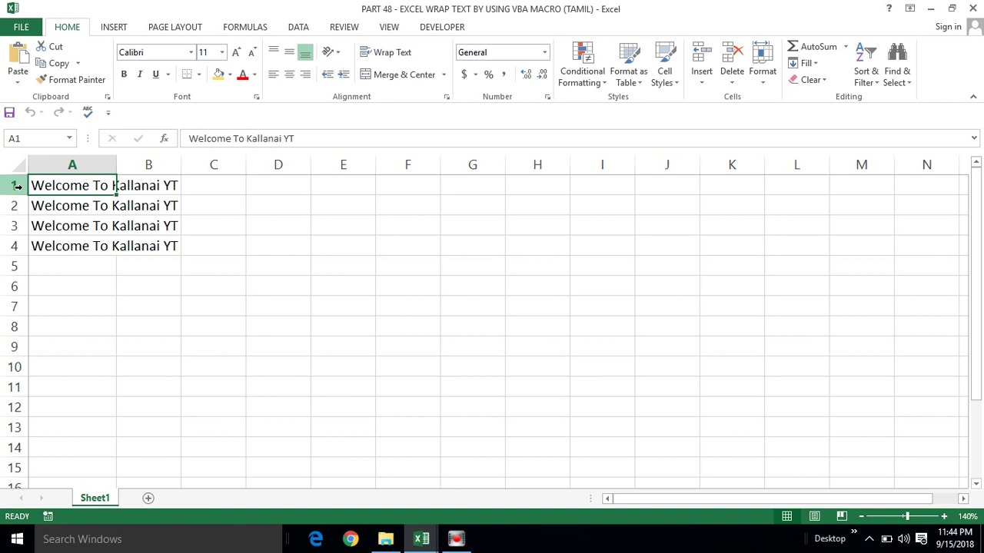
left_click(45, 187)
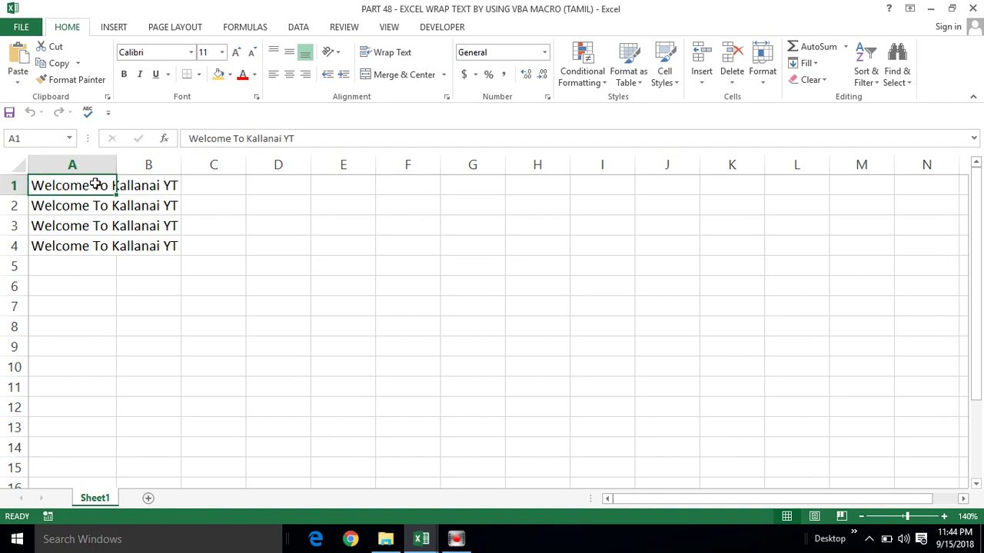
left_click(80, 185)
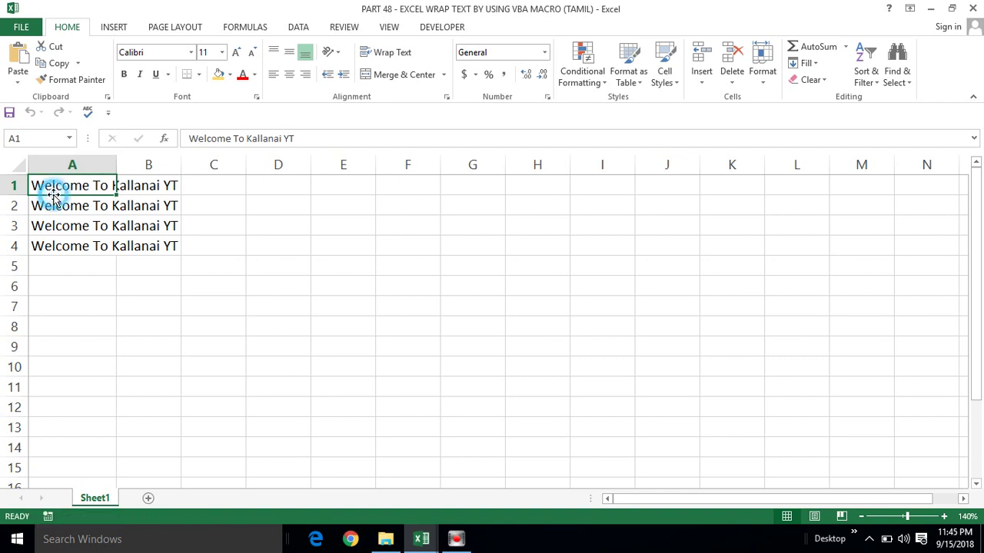
left_click(44, 204)
left_click(56, 186)
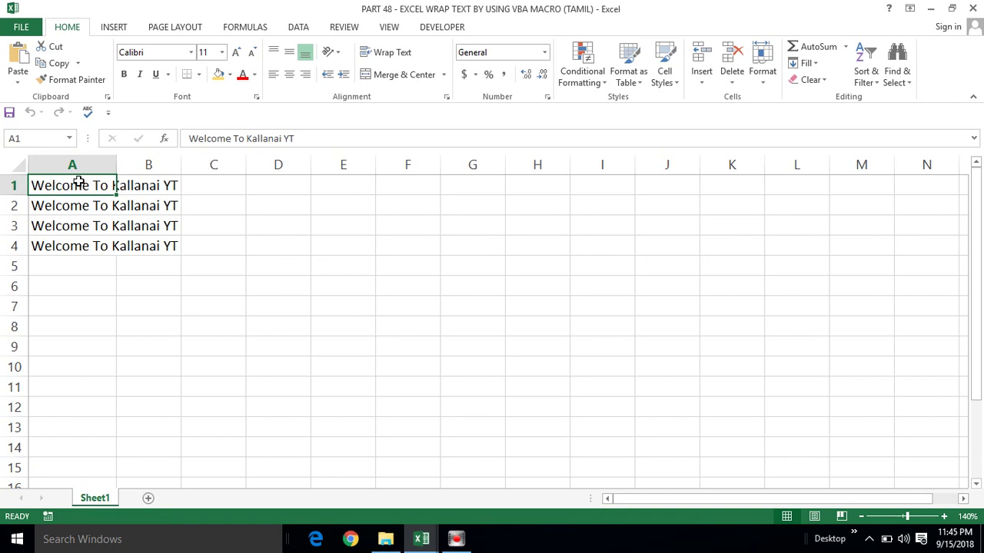
left_click_drag(79, 182, 76, 246)
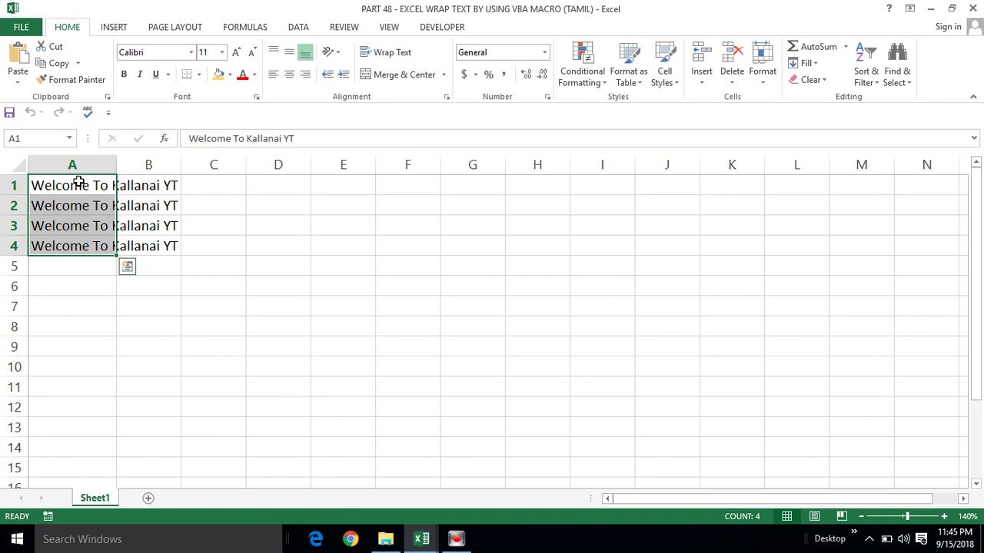
left_click(77, 184)
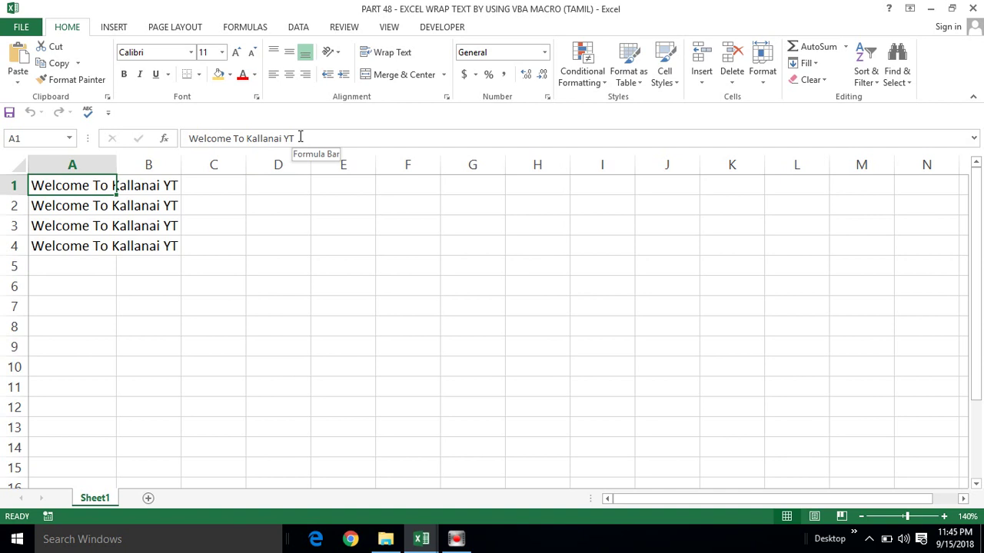
left_click_drag(297, 138, 190, 138)
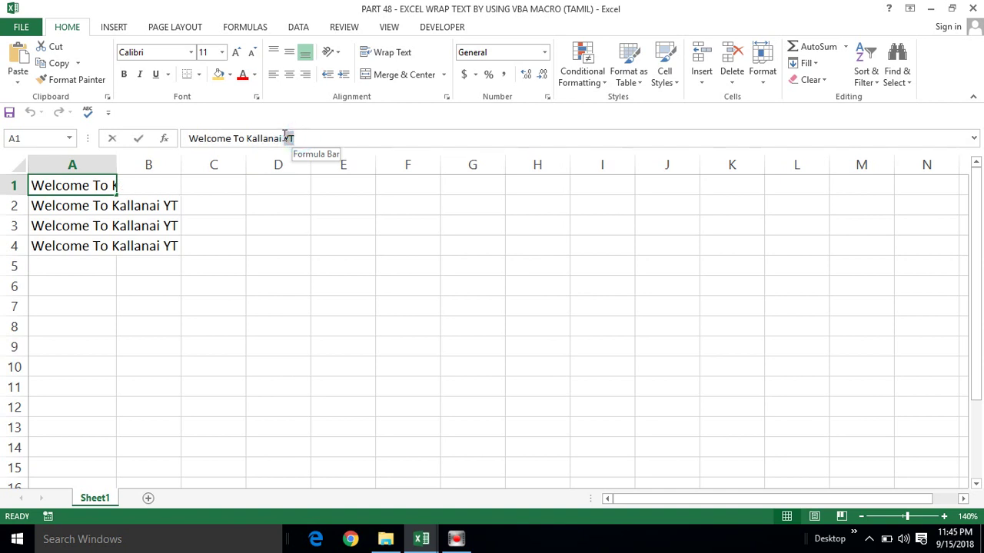
left_click(191, 139)
key("Escape")
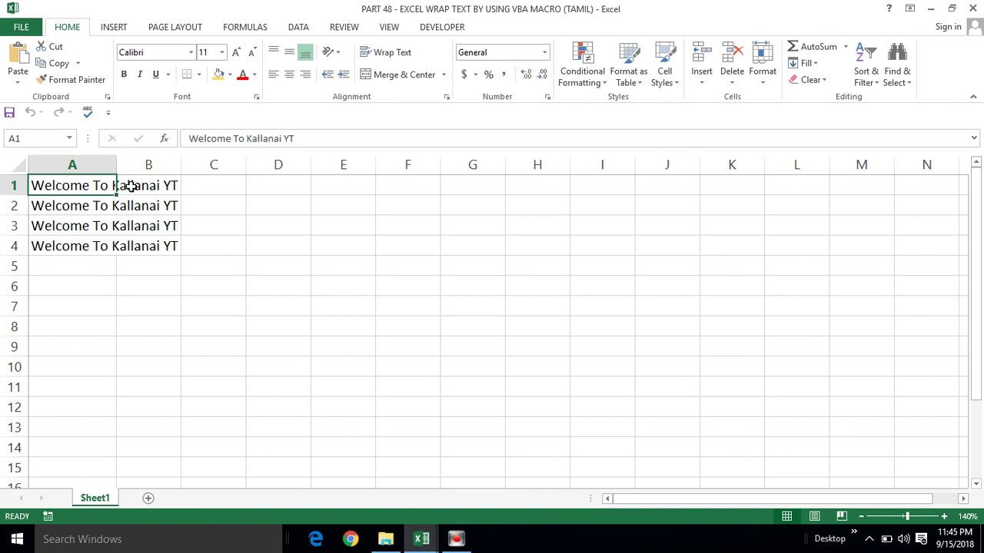
Enter test text (xxxxxxx, x, x, xxx) in cells B1 to B4
left_click(140, 186)
type("x")
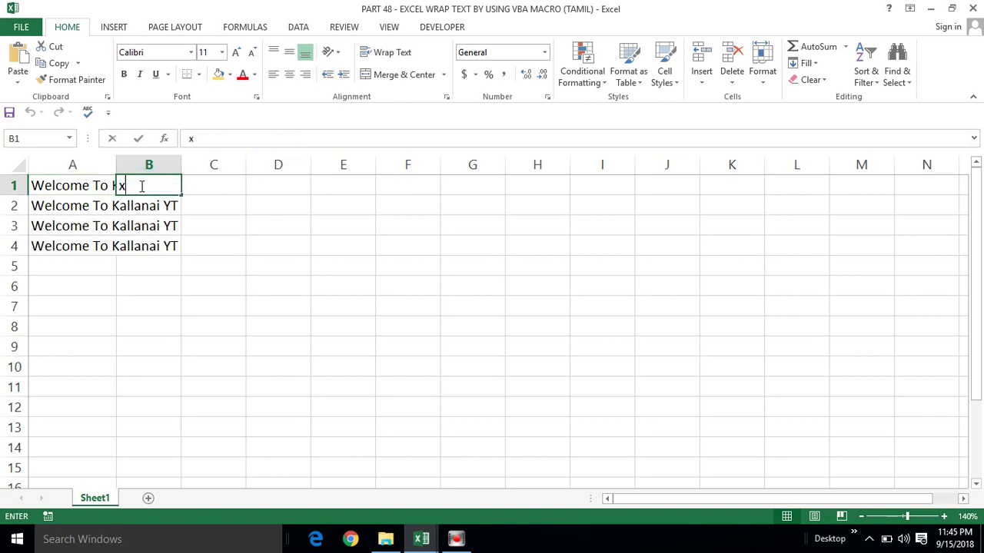
type("xxxxxx")
key("Return")
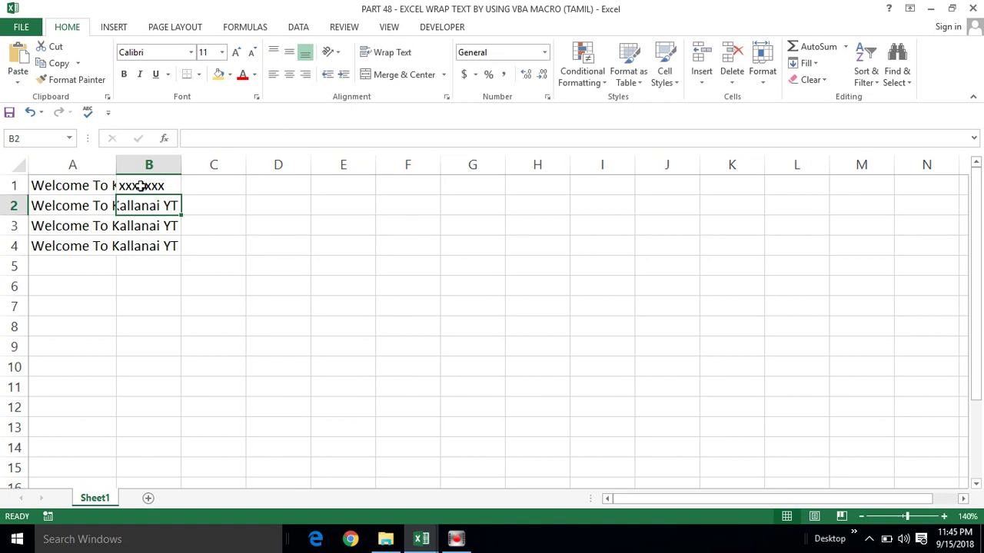
type("x")
key("Return")
key("Return")
type("xxxxxxx")
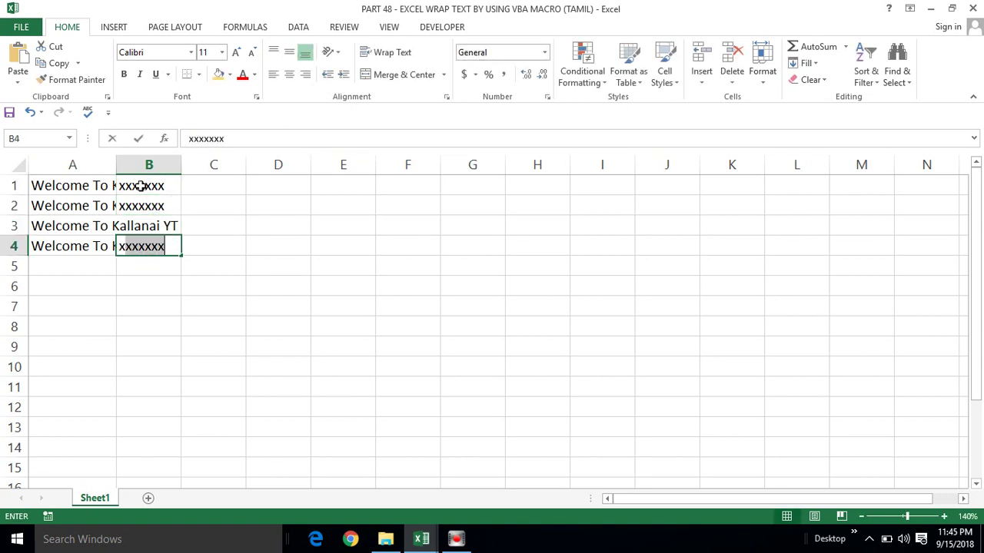
key("ctrl+Return")
key("Return")
key("Up")
key("Up")
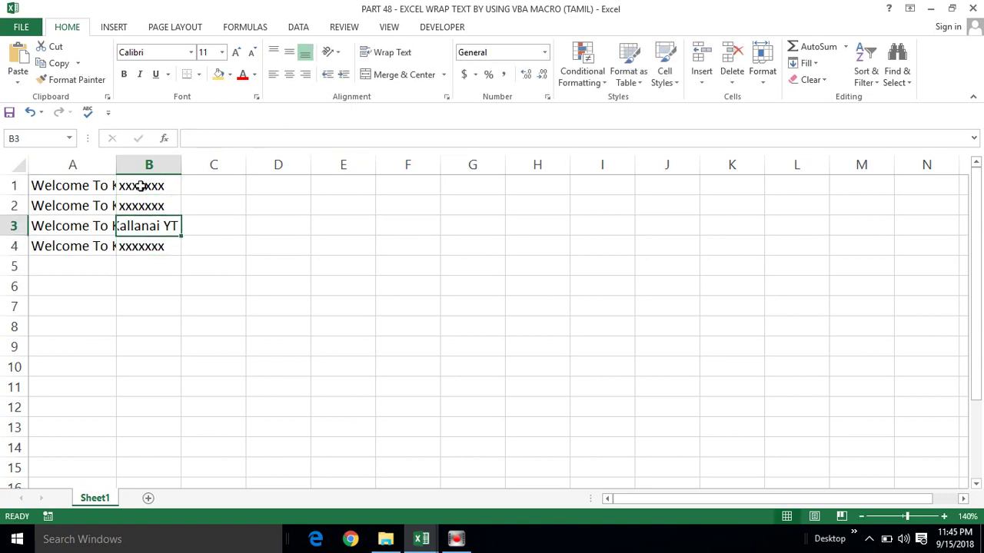
type("xxx")
key("Return")
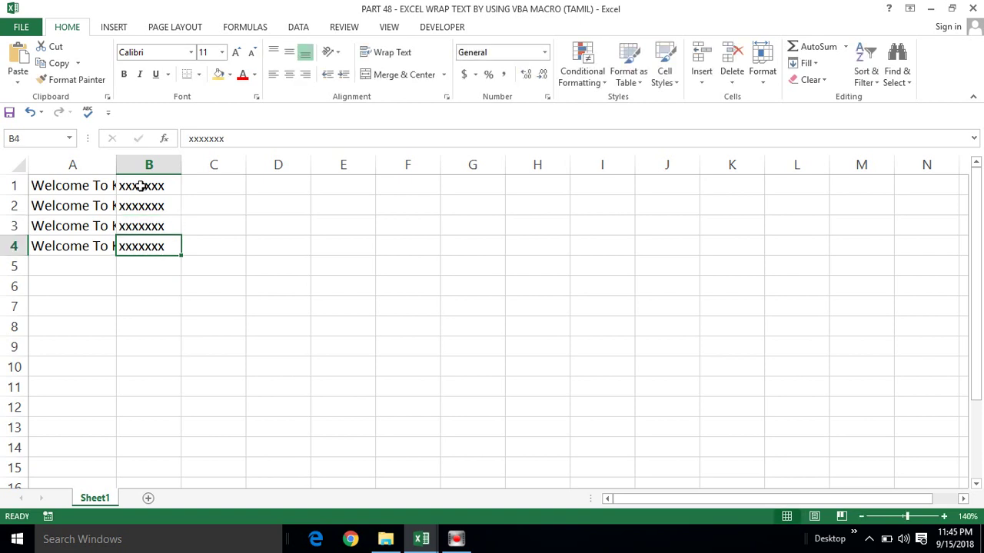
Clear the test entries from B1 to B4
key("Up")
key("Up")
key("Up")
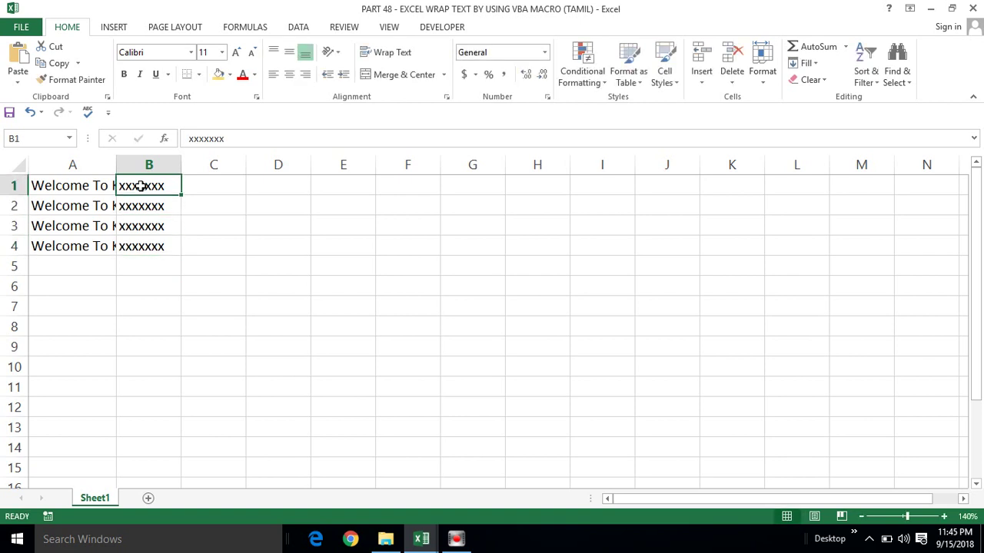
key("shift+Down")
key("shift+Down")
key("shift+Down")
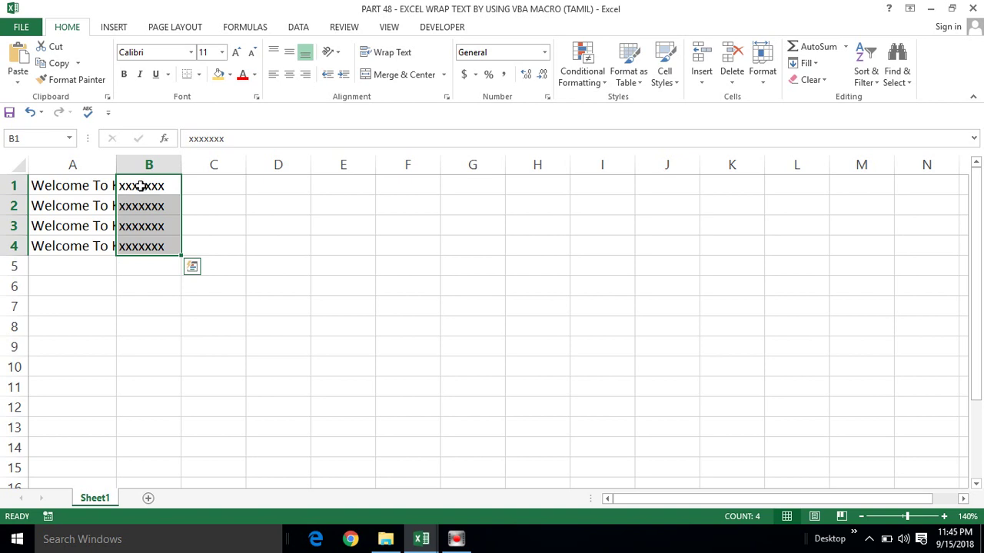
key("Delete")
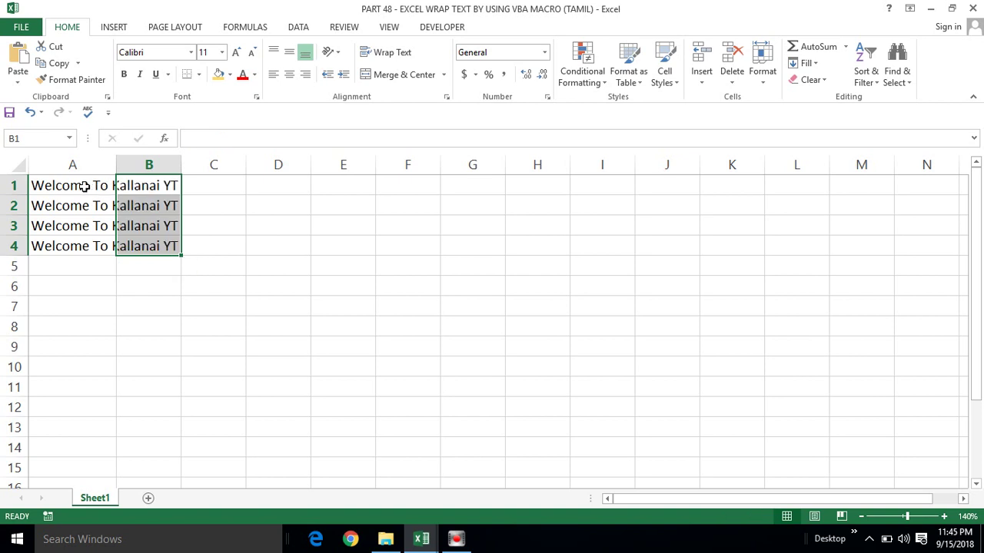
Turn Wrap Text on and then off again for A1:A4
left_click(81, 186)
key("shift+Down")
key("shift+Down")
key("shift+Down")
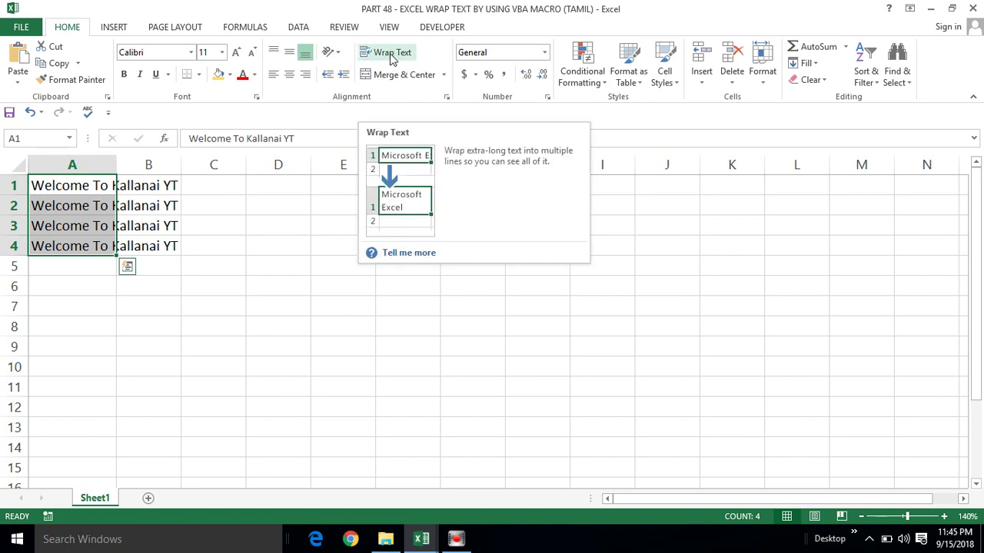
left_click(392, 55)
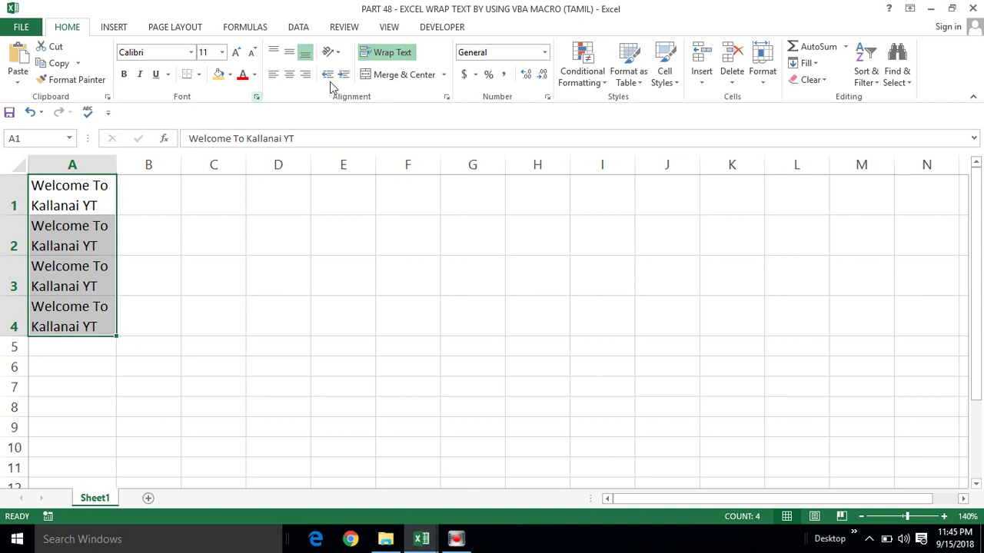
left_click(393, 53)
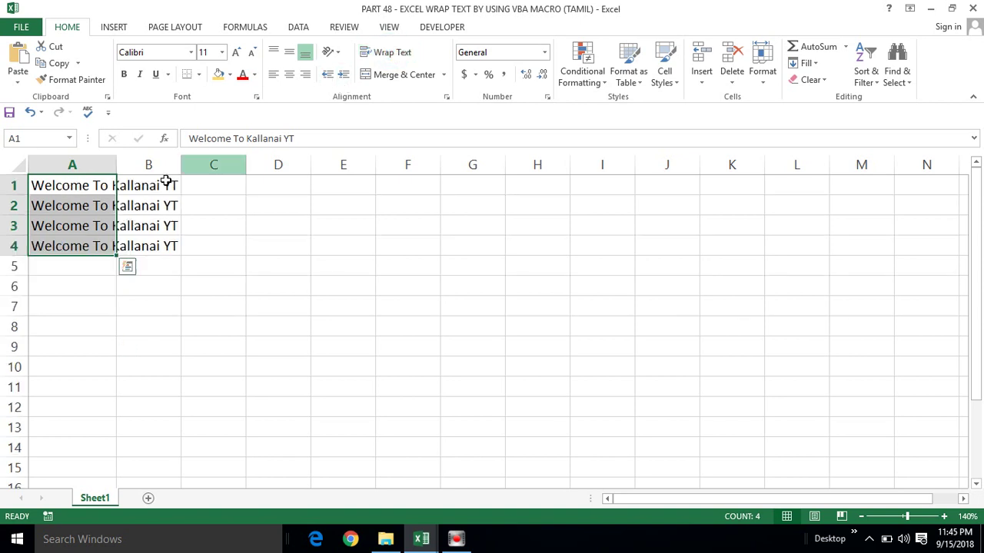
left_click(76, 189)
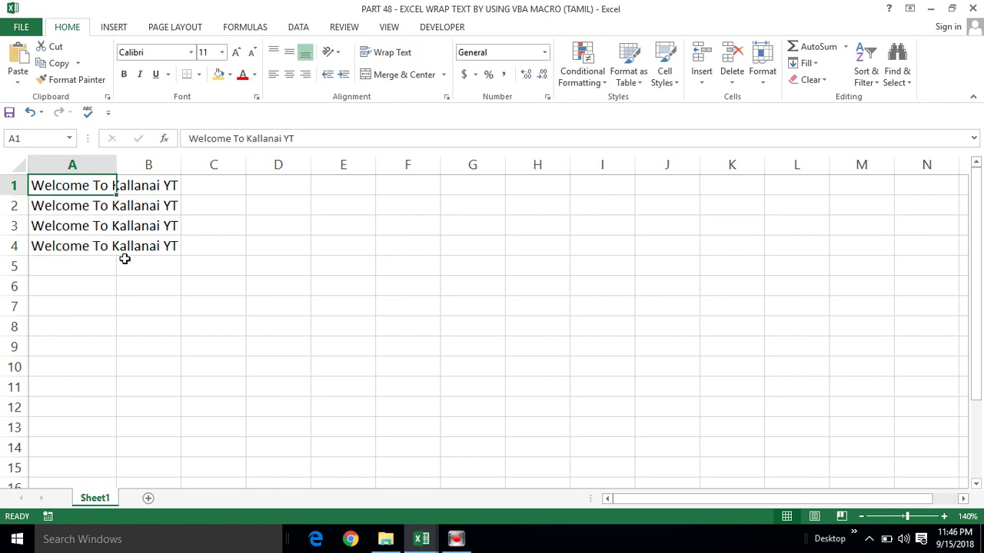
Open the Visual Basic Editor with Alt+F11 and maximize it
left_click(138, 295)
key("alt+F11")
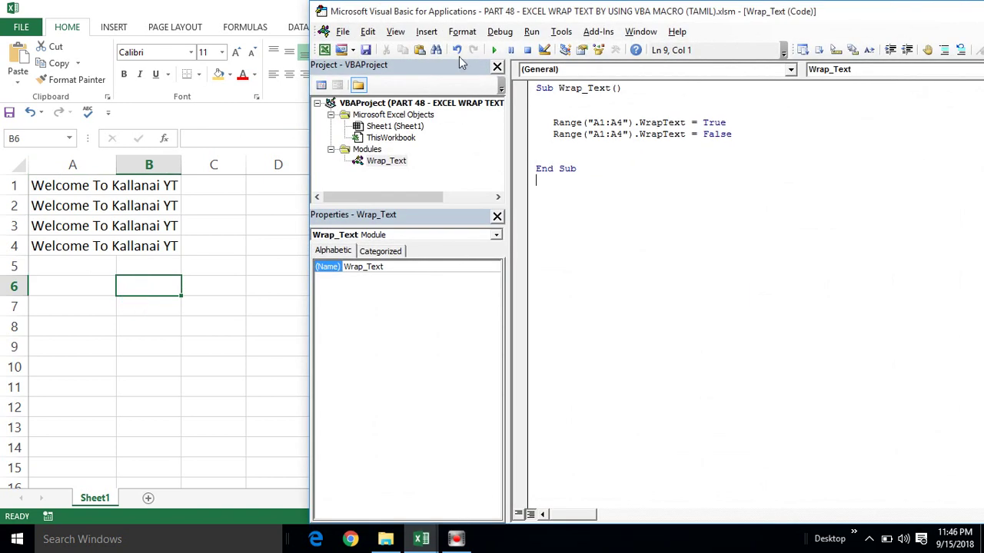
double_click(508, 10)
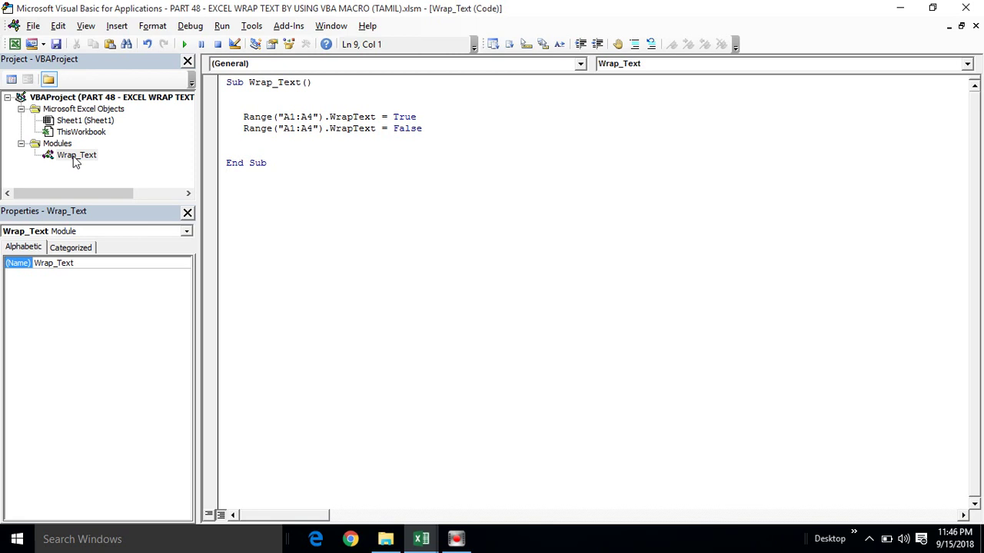
Go through the Sub Wrap_Text line and the Range("A1:A4").WrapText lines
left_click(259, 86)
double_click(254, 82)
left_click(283, 96)
left_click(246, 121)
left_click(286, 116)
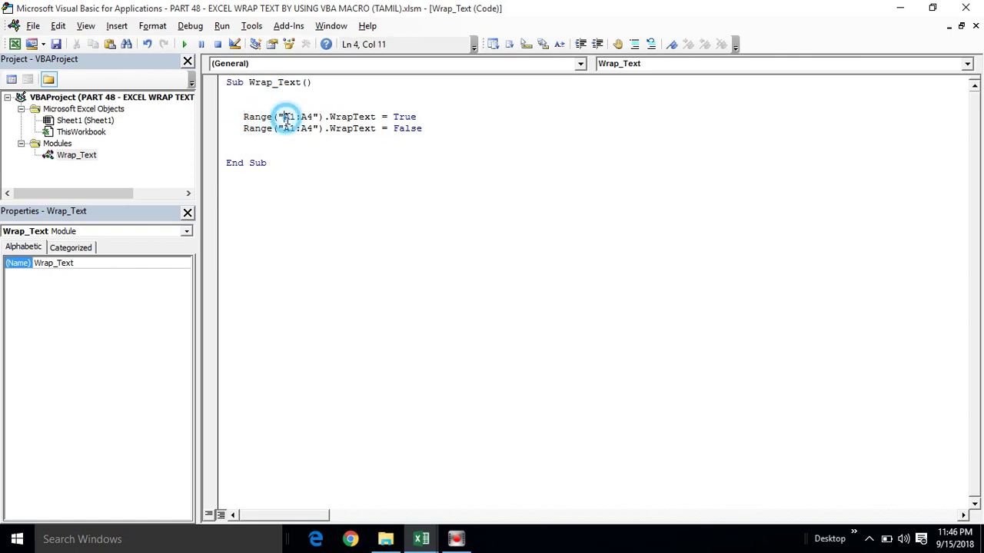
left_click(313, 117)
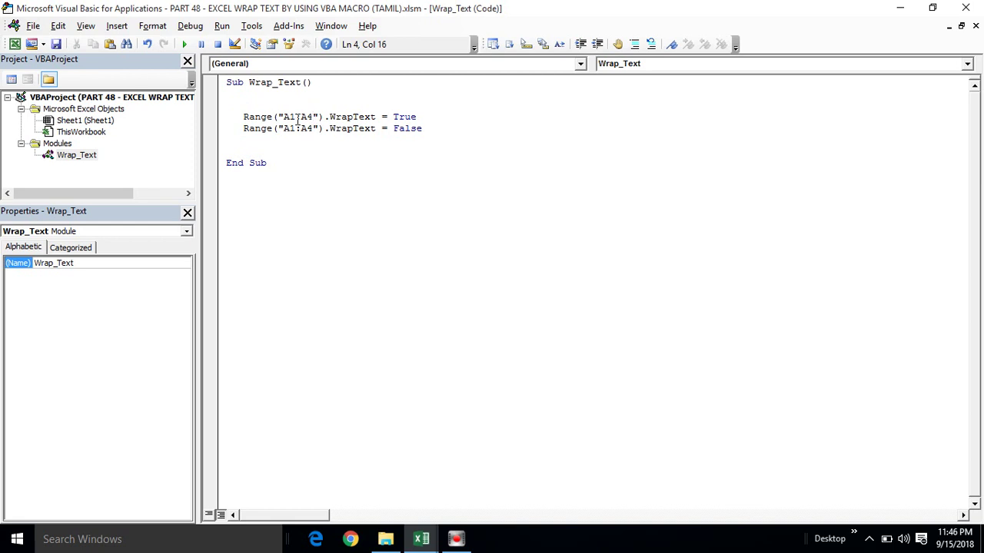
left_click(307, 117)
left_click(390, 117)
left_click(389, 138)
left_click(398, 138)
Insert a blank line above the two Range("A1:A4") lines
left_click(253, 105)
key("Return")
left_click(244, 105)
key("BackSpace")
Write a trial Range("A1:A4").WrapText = True line, then delete it and the extra blank line
left_click(238, 105)
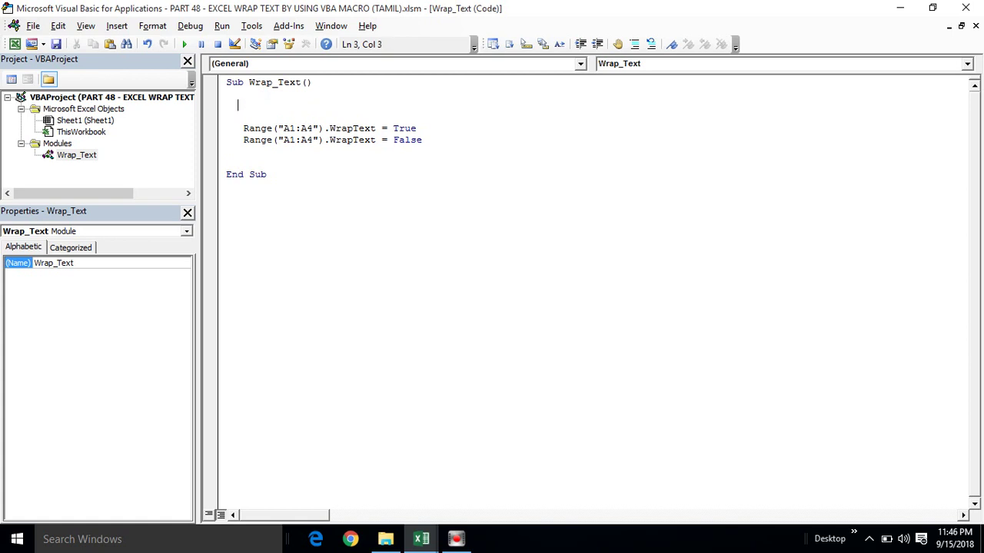
type("Range")
type("(\"A1:A")
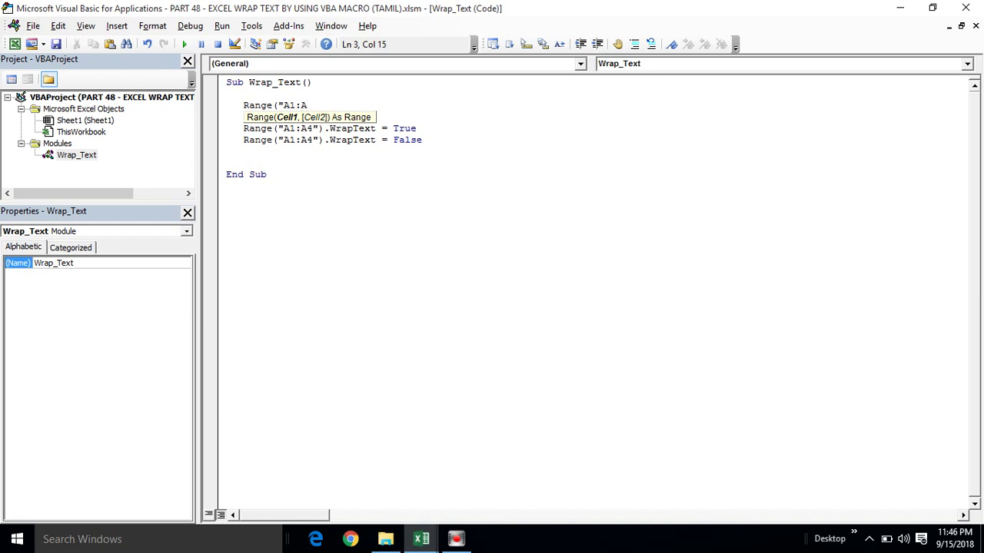
type("4\"")
type(").")
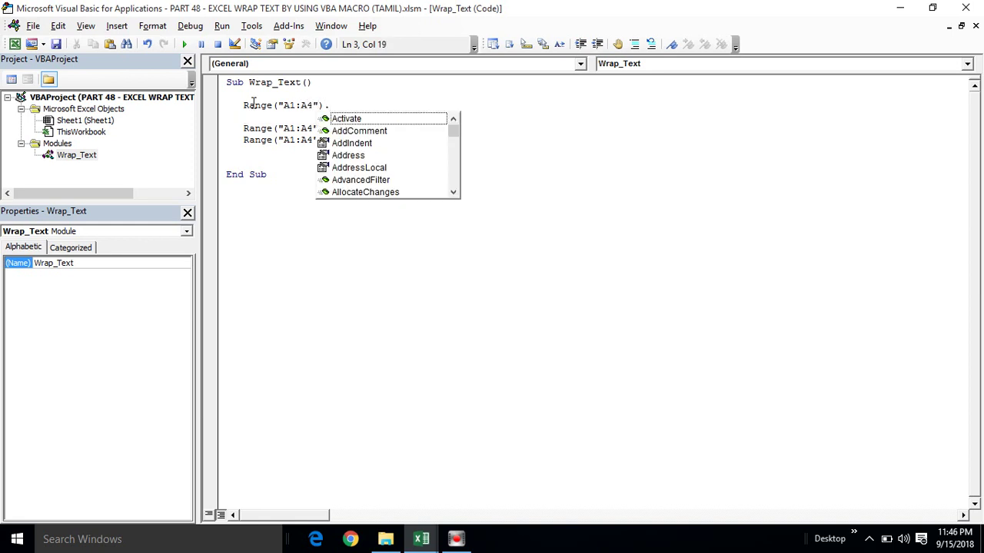
type("w")
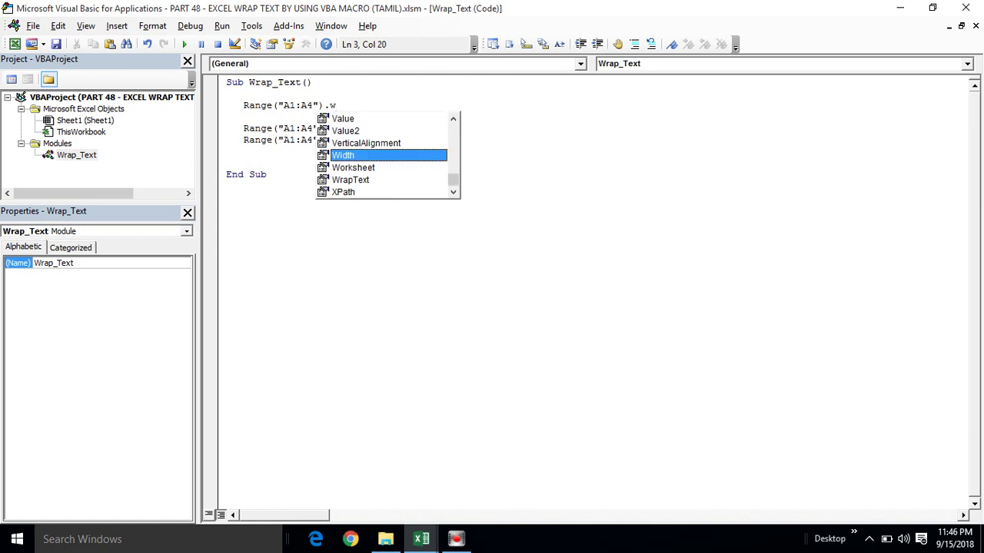
type("r")
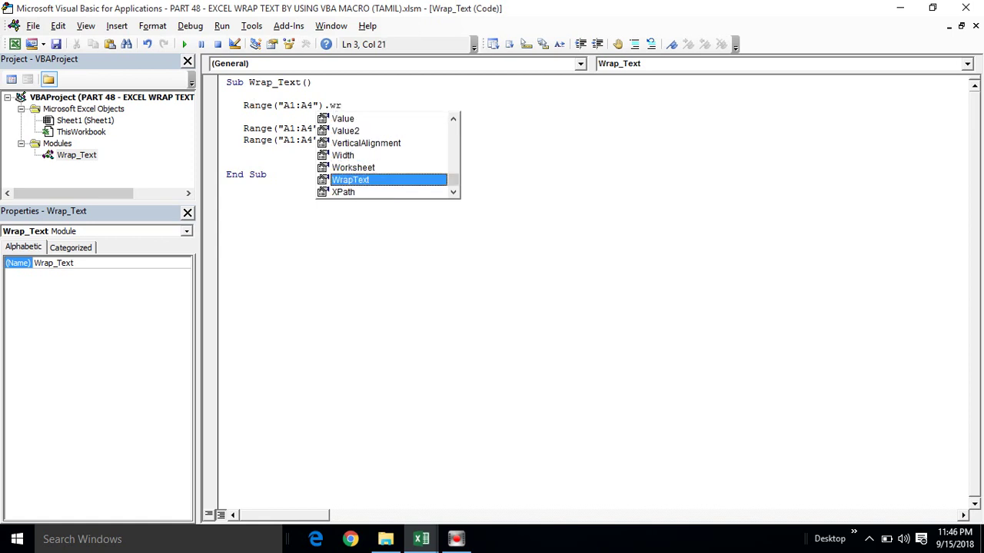
key("Tab")
type("=true")
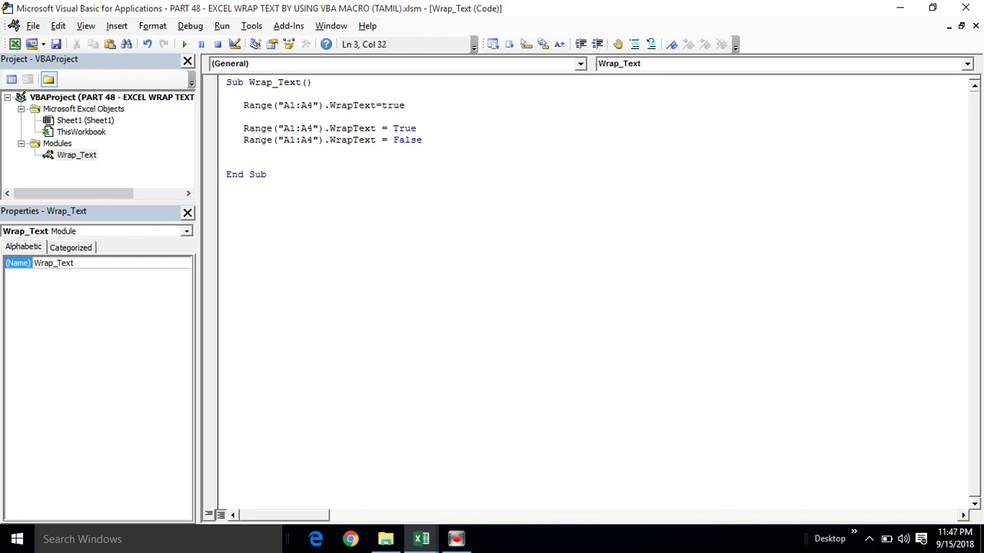
key("Return")
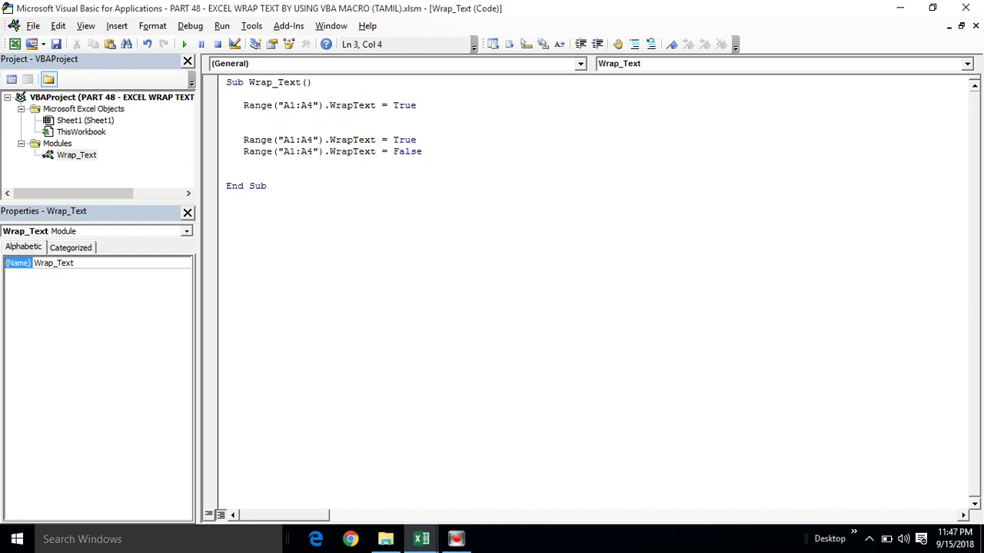
key("shift+End")
key("Delete")
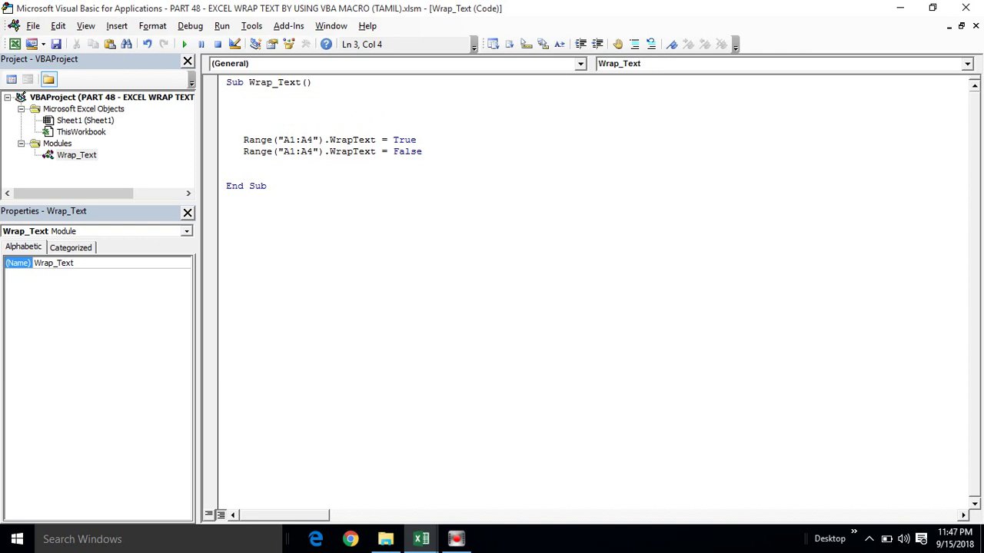
key("BackSpace")
key("BackSpace")
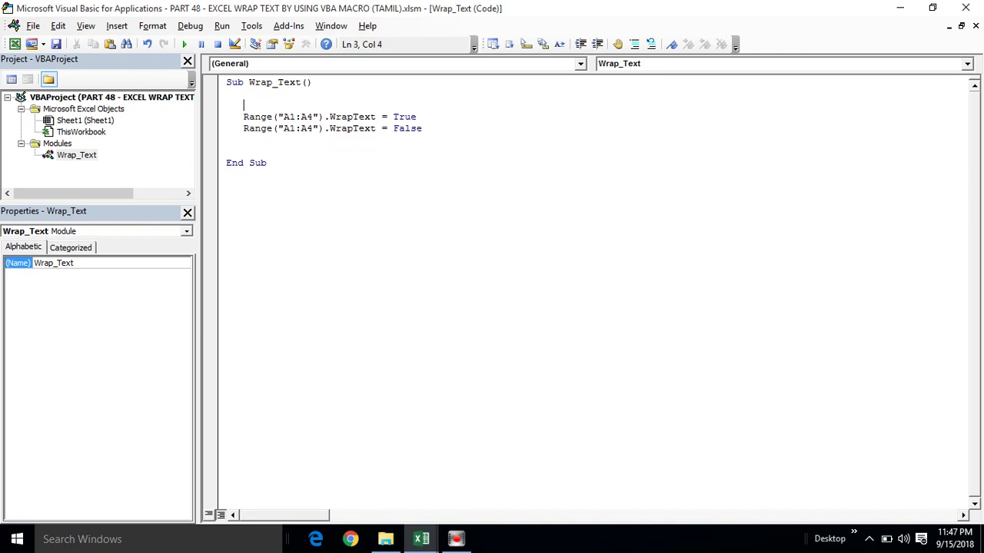
Beside the sheet, step through Wrap_Text with F8, wrapping then unwrapping A1:A4, to End Sub
double_click(547, 9)
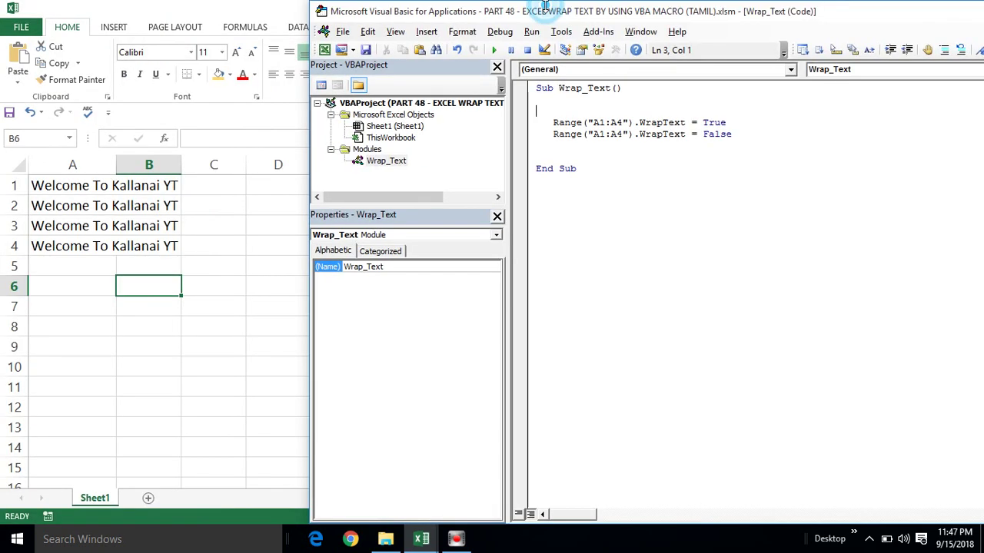
left_click(567, 90)
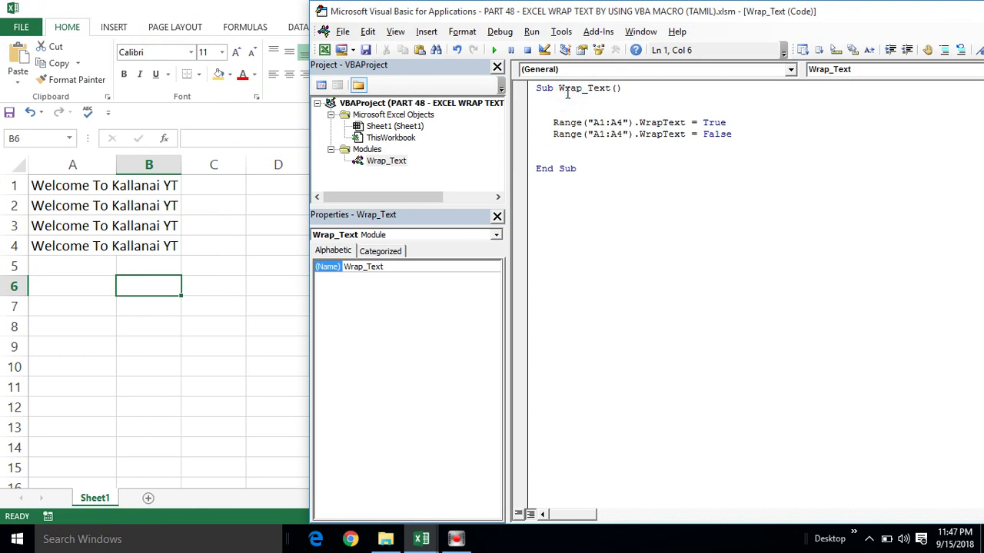
key("F8")
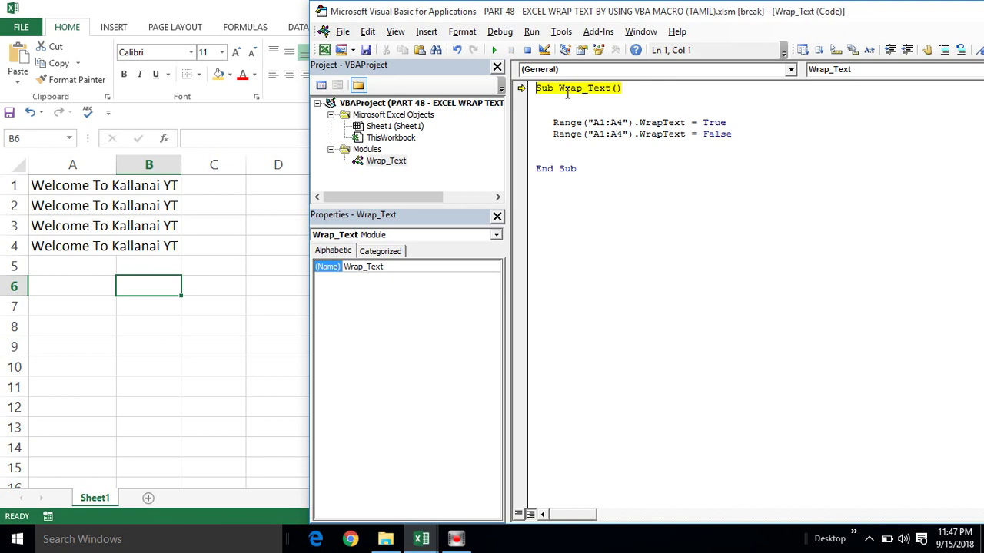
key("F8")
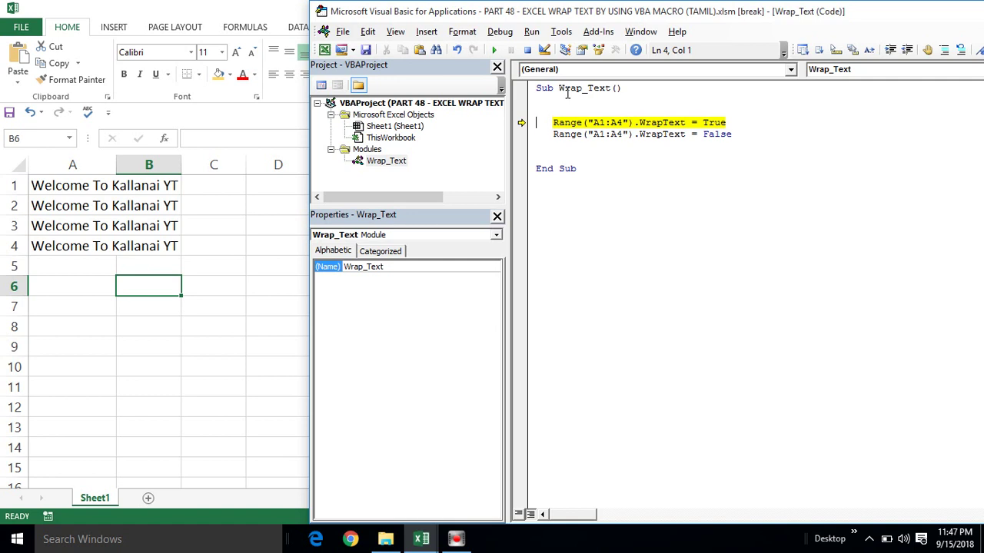
key("F8")
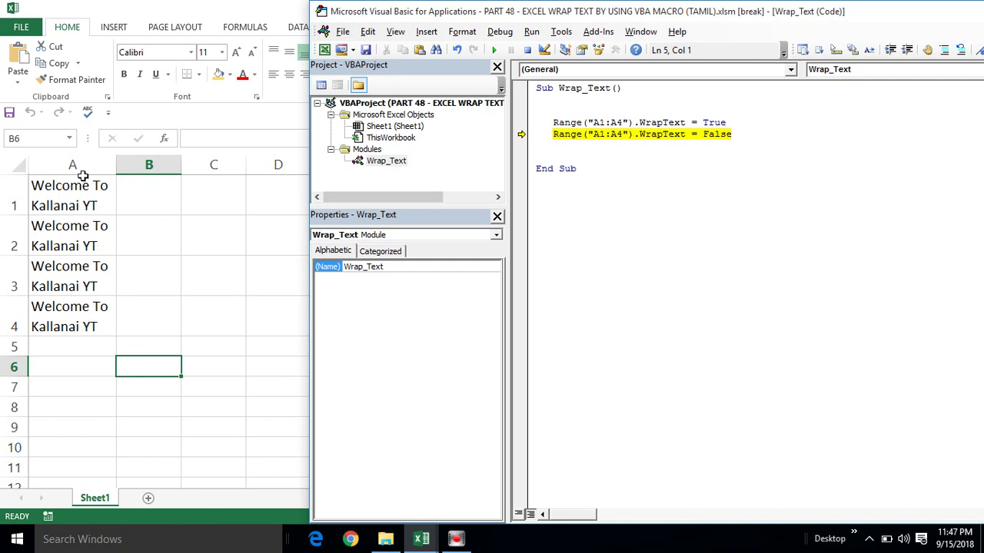
mouse_move(588, 135)
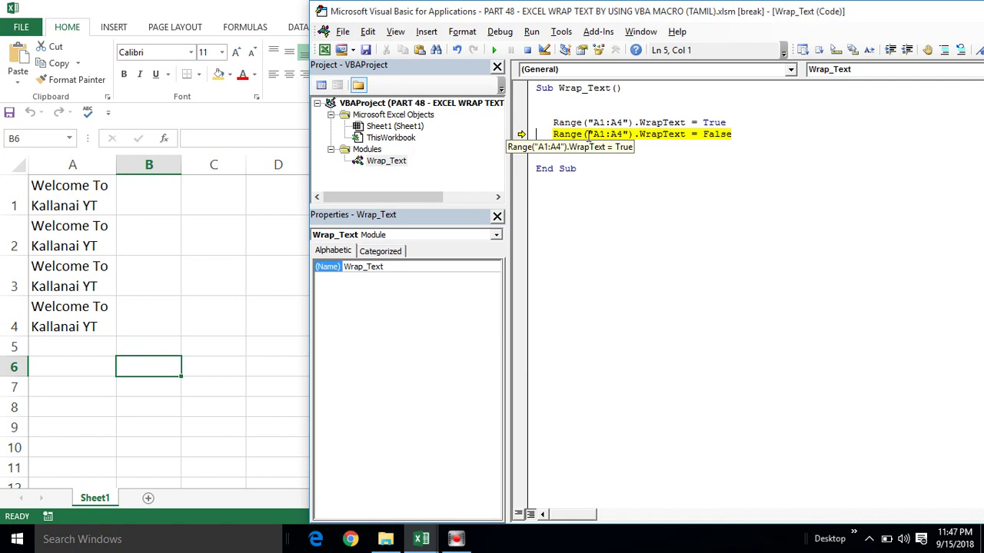
key("F8")
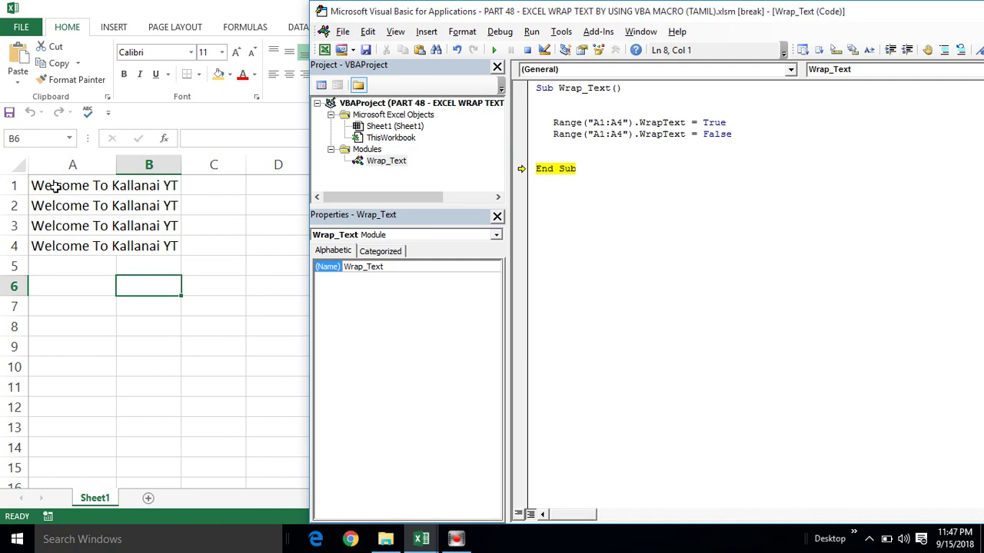
left_click(545, 167)
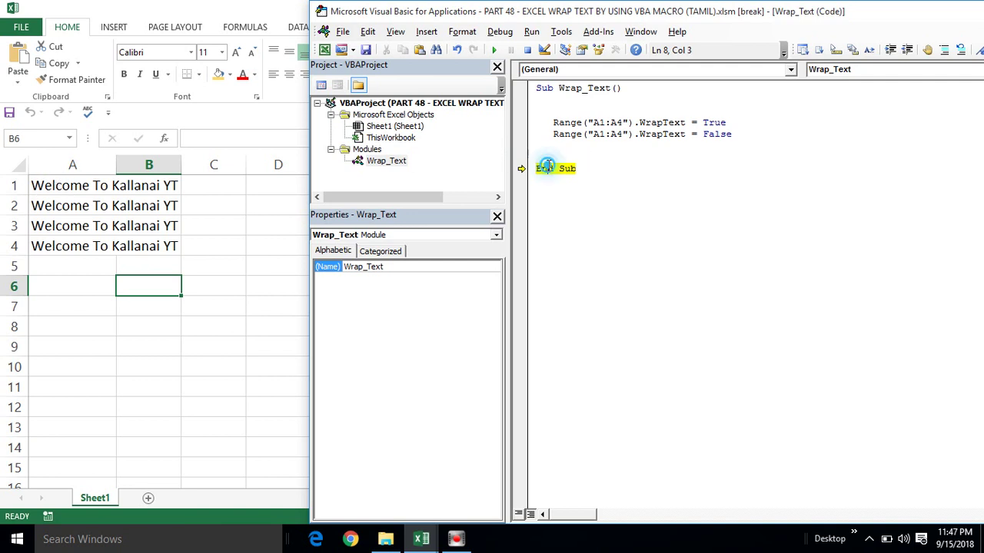
mouse_move(548, 166)
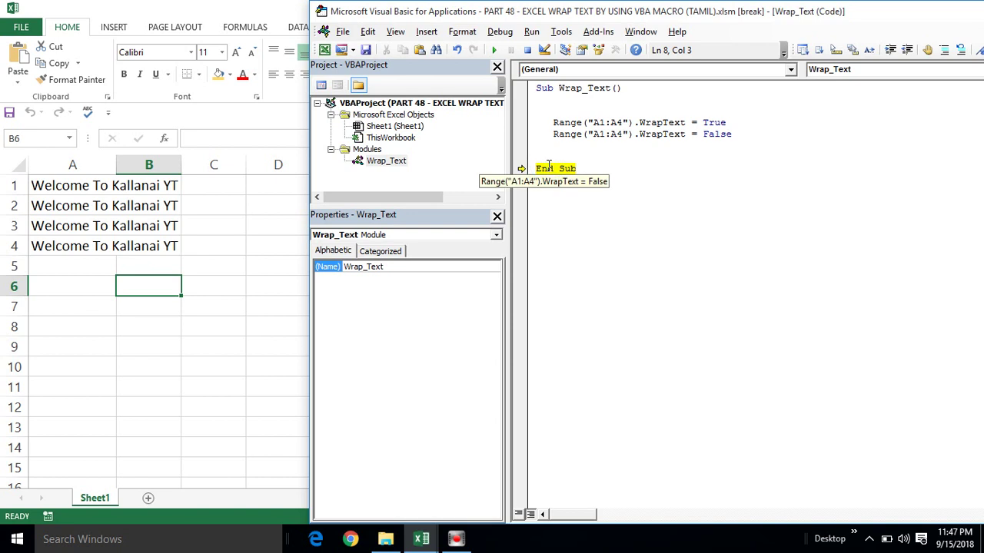
key("F8")
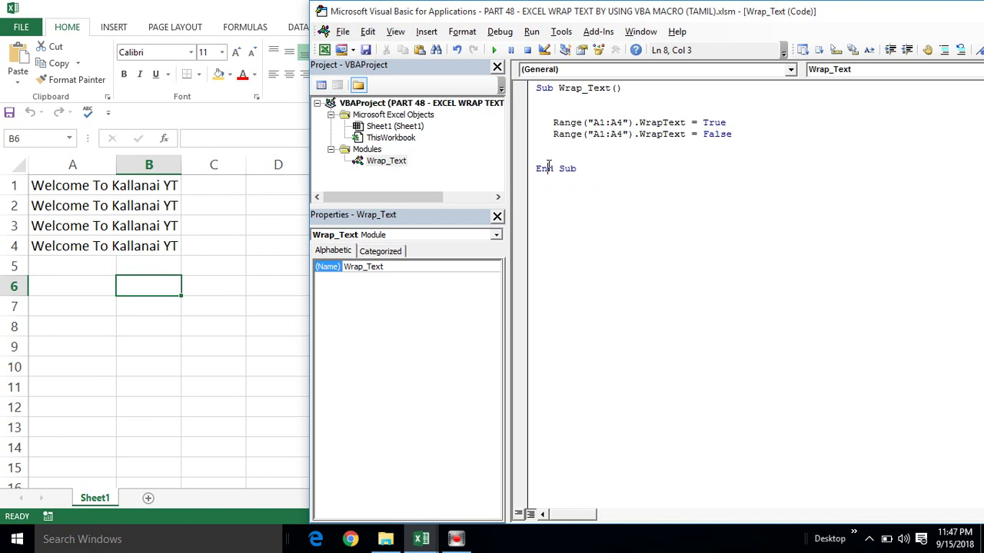
Maximize the Visual Basic Editor to fill the screen again
left_click(560, 111)
left_click(572, 123)
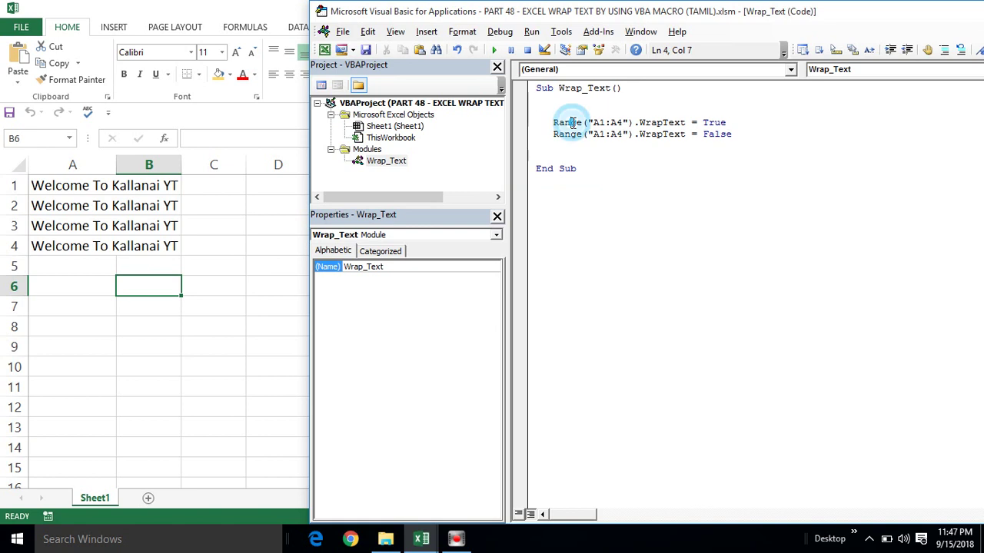
left_click(600, 13)
double_click(602, 16)
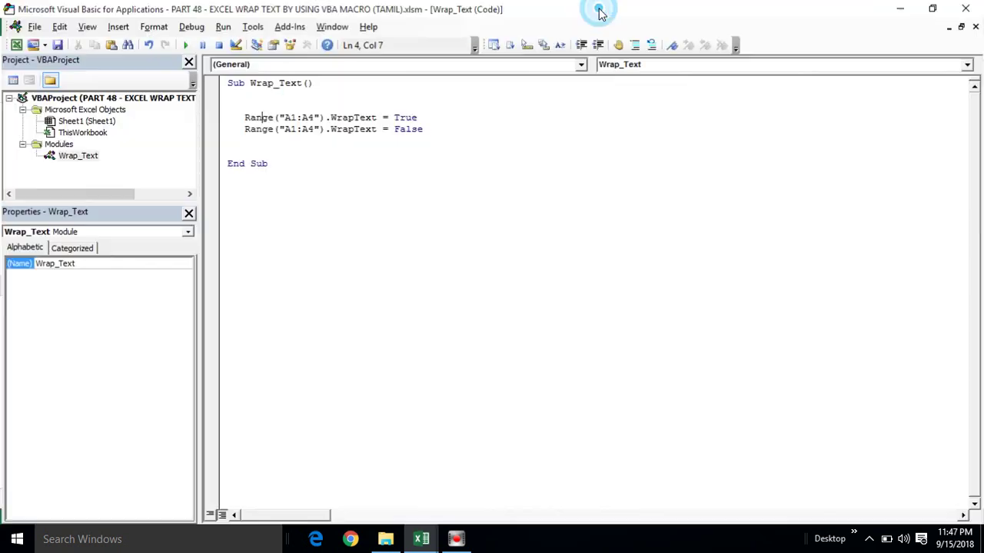
left_click(399, 128)
left_click(435, 292)
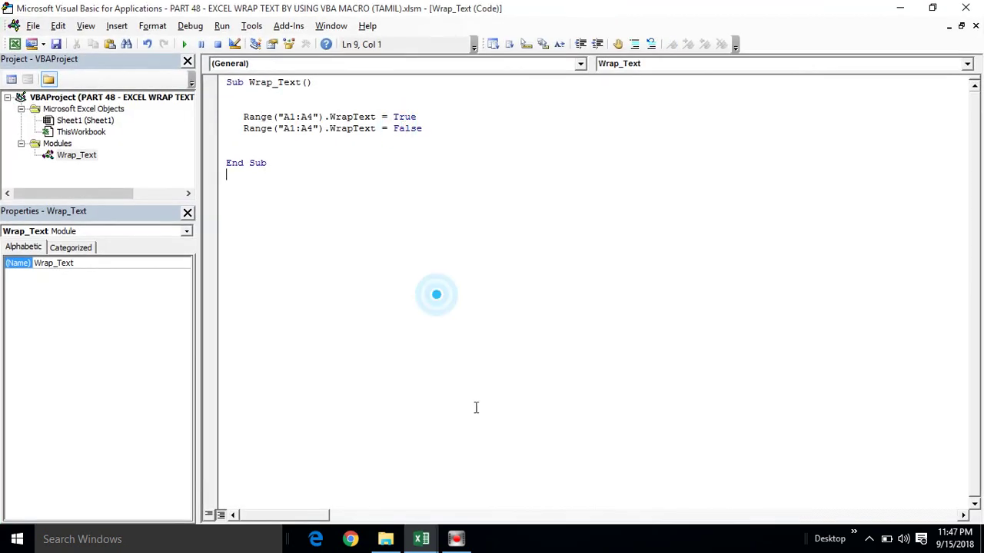